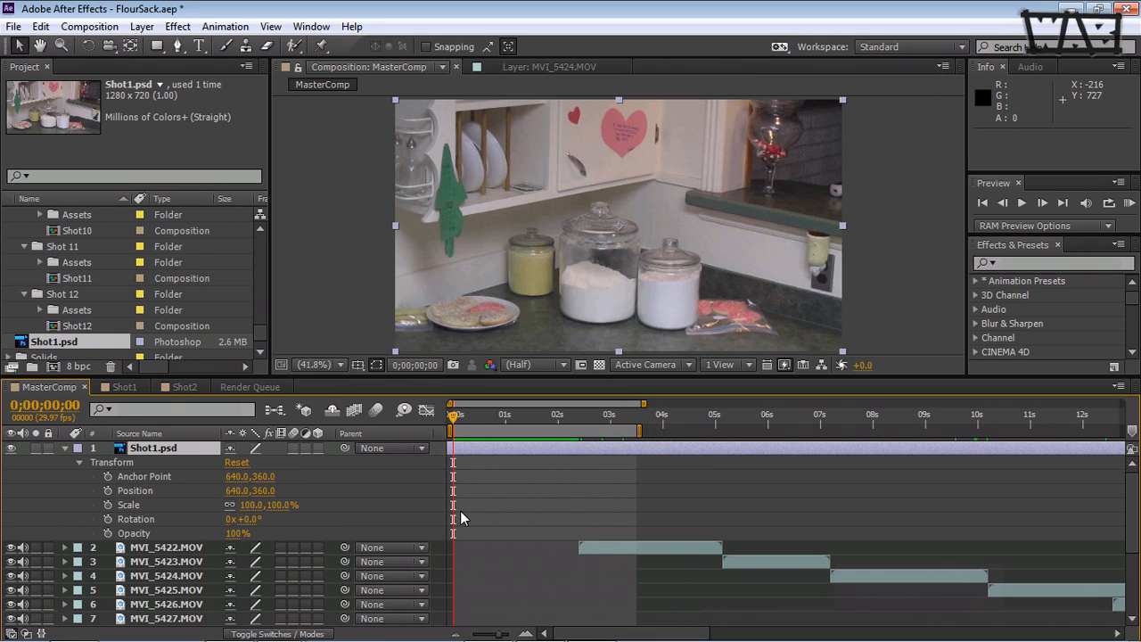
Delete all the MVI footage layers from the MasterComp timeline, keeping only the Shot1.psd layer
{"action": "left_click", "coordinate": [65, 448]}
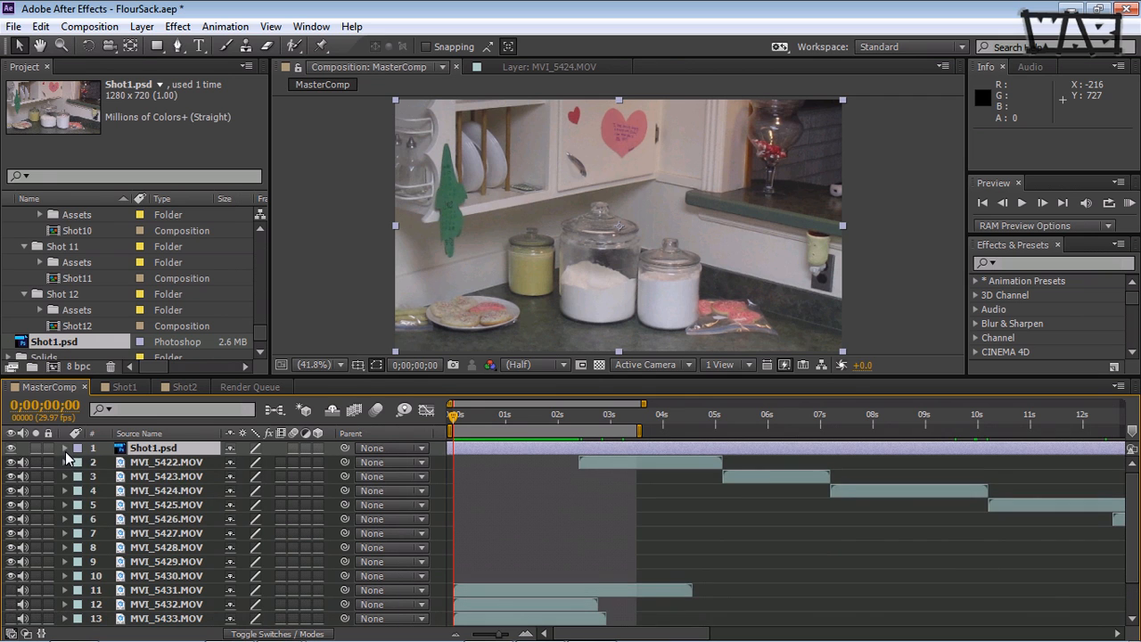
{"action": "left_click", "coordinate": [67, 449]}
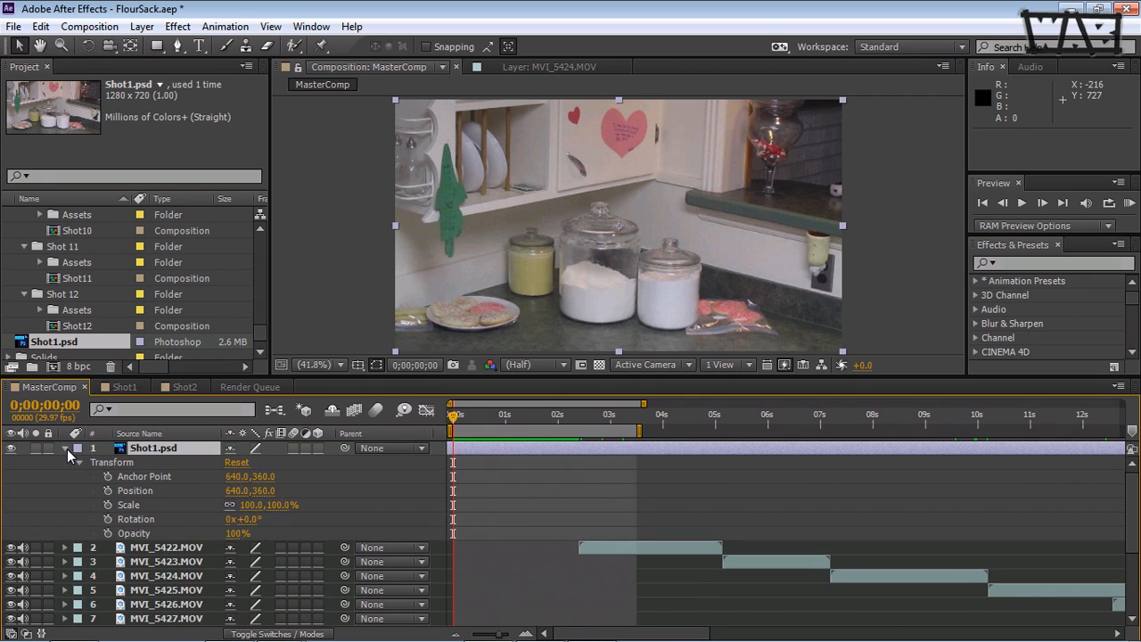
{"action": "left_click", "coordinate": [67, 448]}
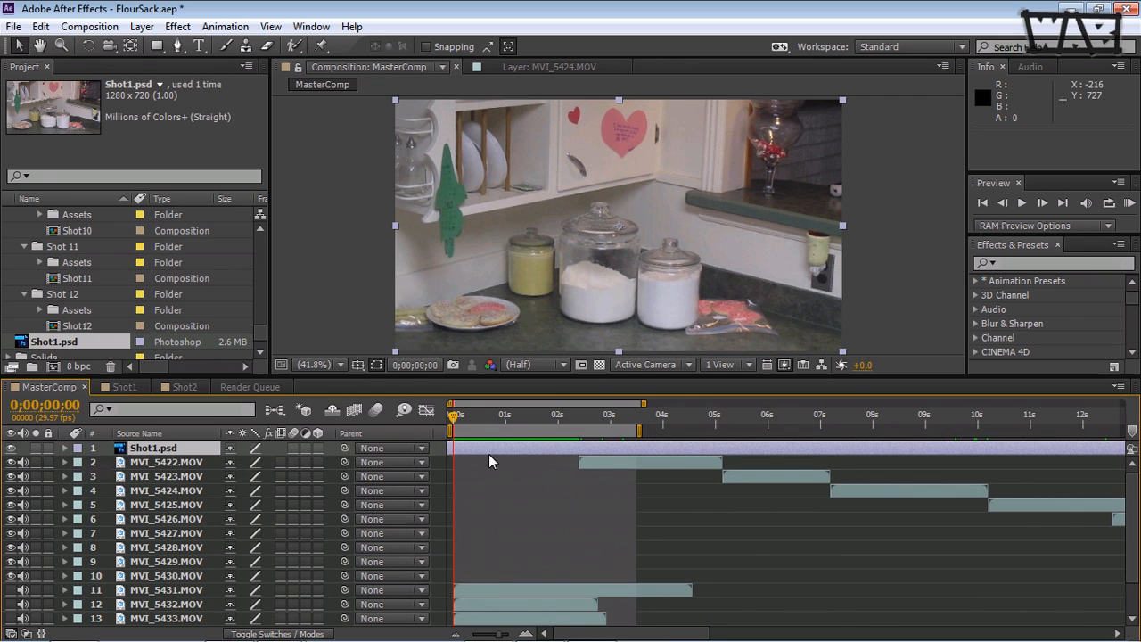
{"action": "left_click", "coordinate": [10, 463]}
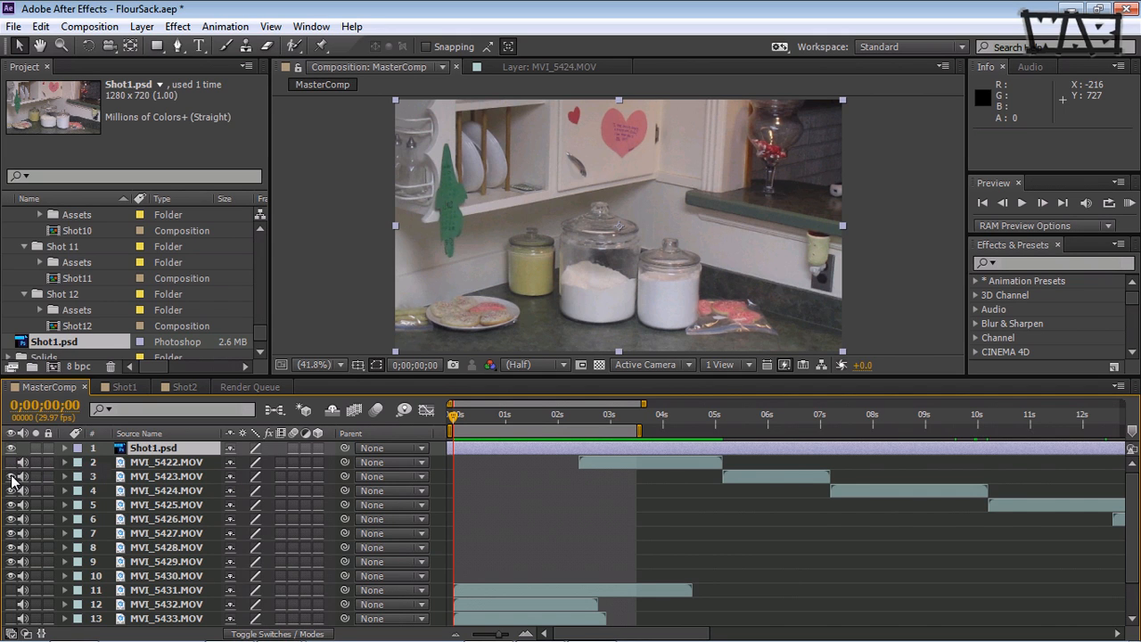
{"action": "left_click", "coordinate": [163, 463]}
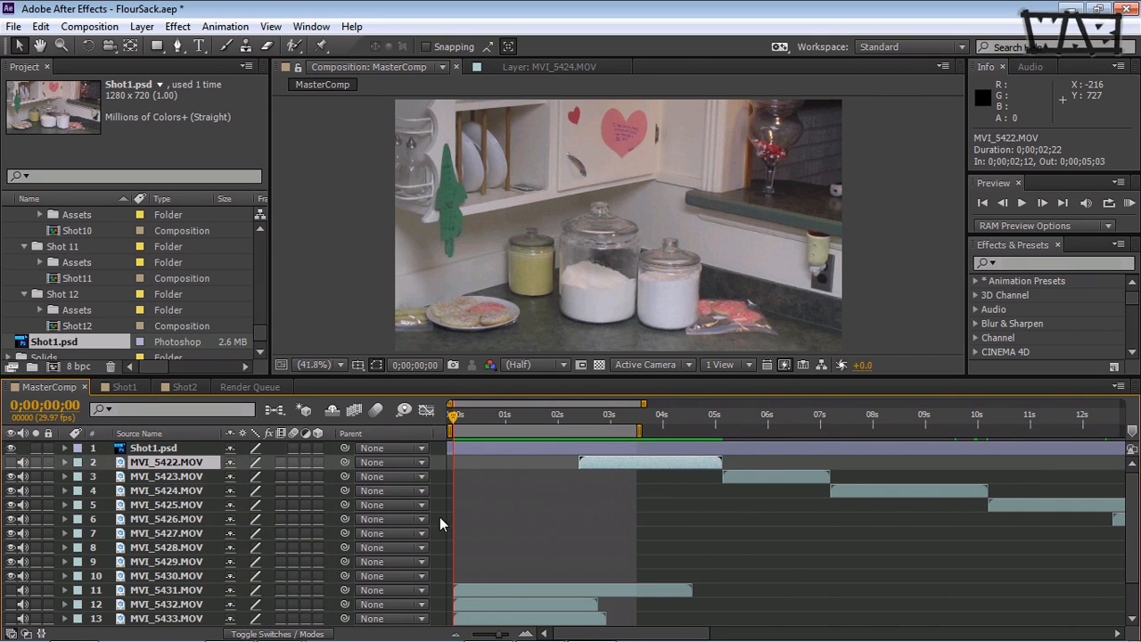
{"action": "scroll", "coordinate": [263, 550], "scroll_direction": "down", "scroll_amount": 1}
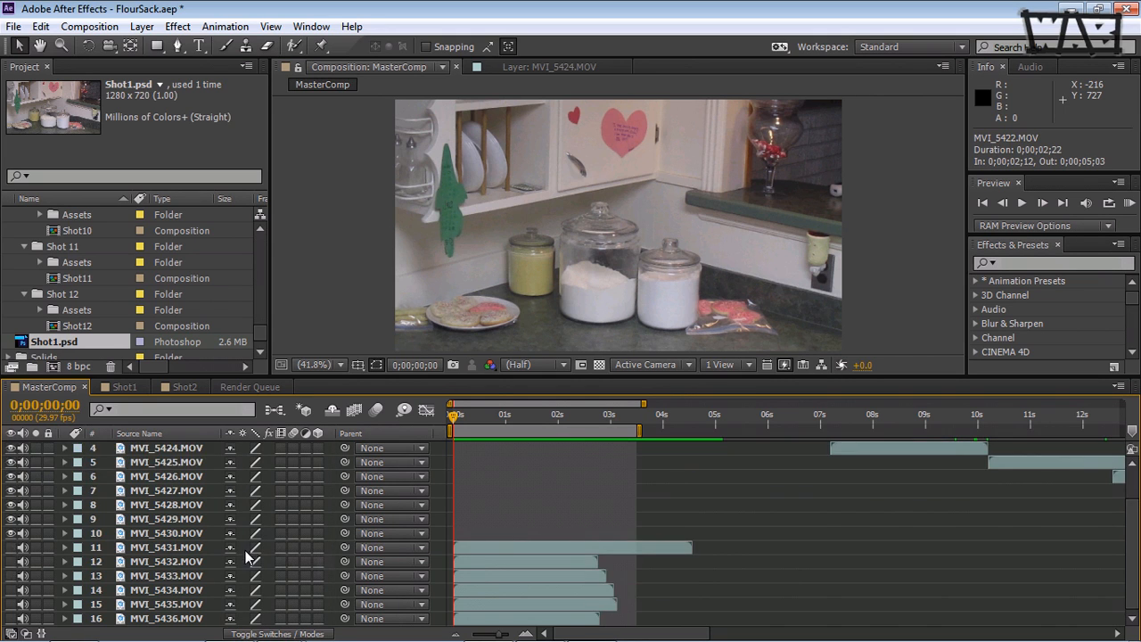
{"action": "left_click", "coordinate": [176, 619], "text": "shift"}
{"action": "key", "text": "Delete"}
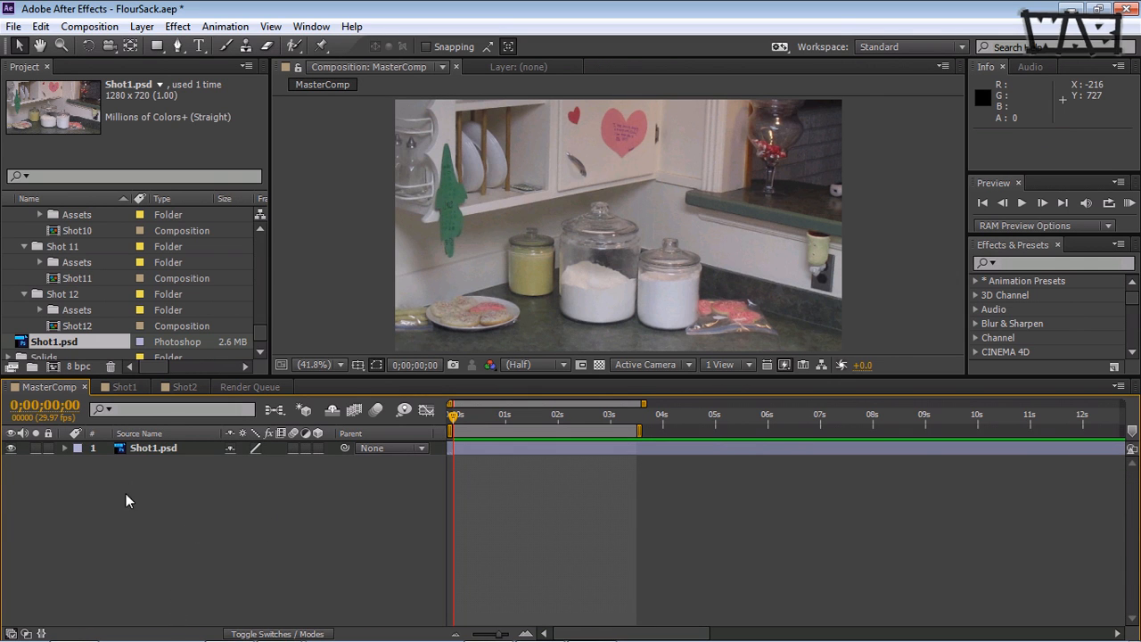
Reveal the Shot1.psd layer's transform properties and add 100% Opacity keyframes at 0;00;00;00 and 0;00;01;27
{"action": "left_click", "coordinate": [65, 448]}
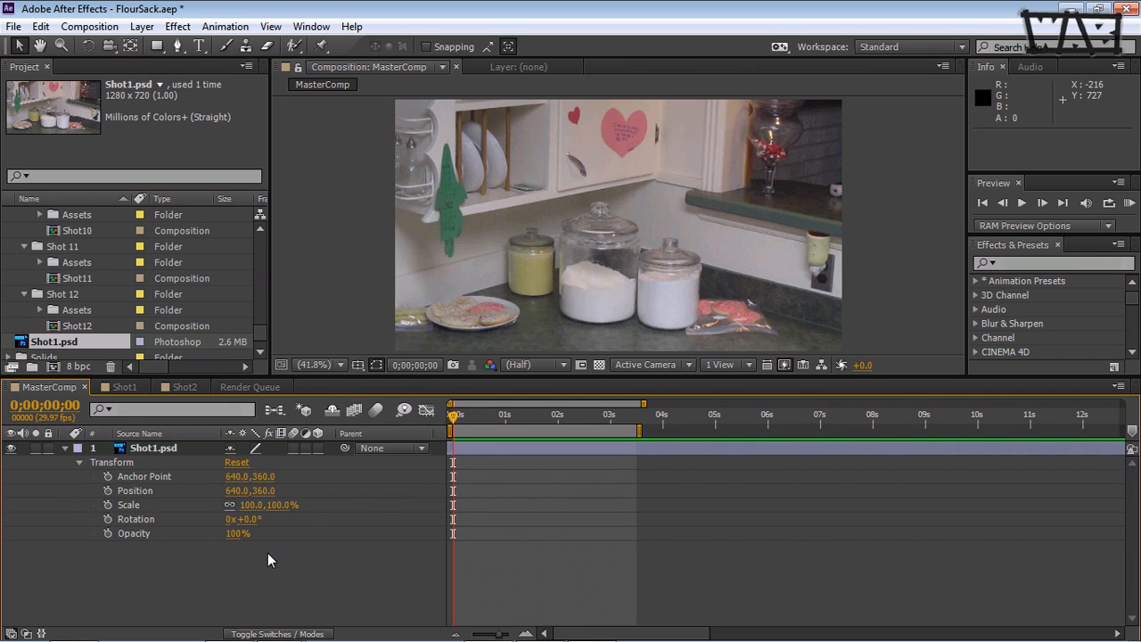
{"action": "left_click", "coordinate": [79, 463]}
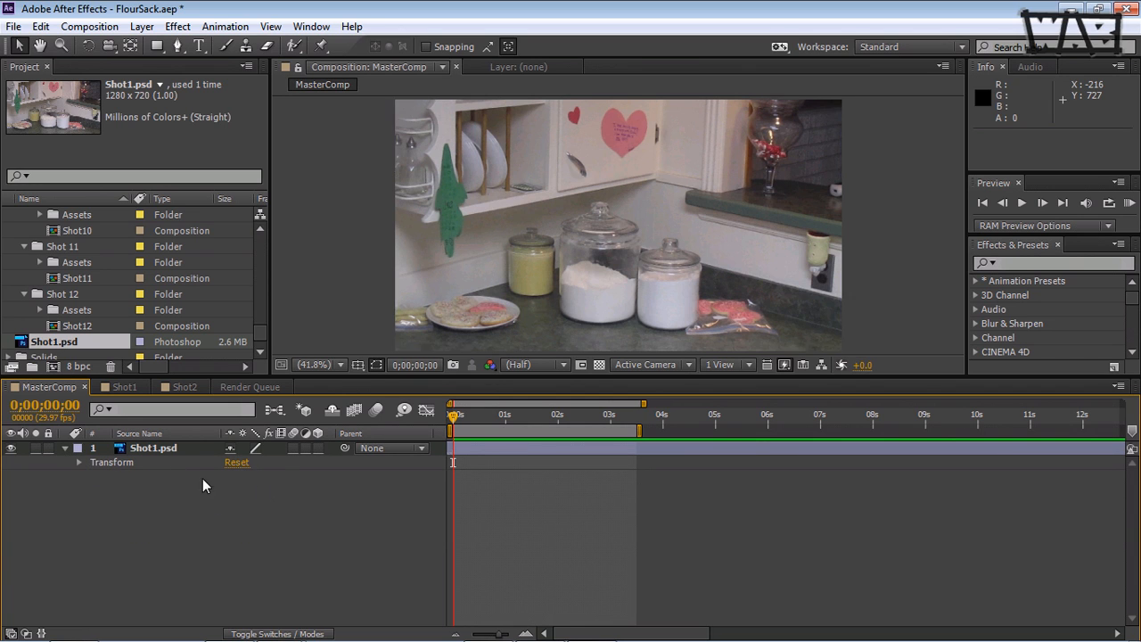
{"action": "left_click", "coordinate": [79, 463]}
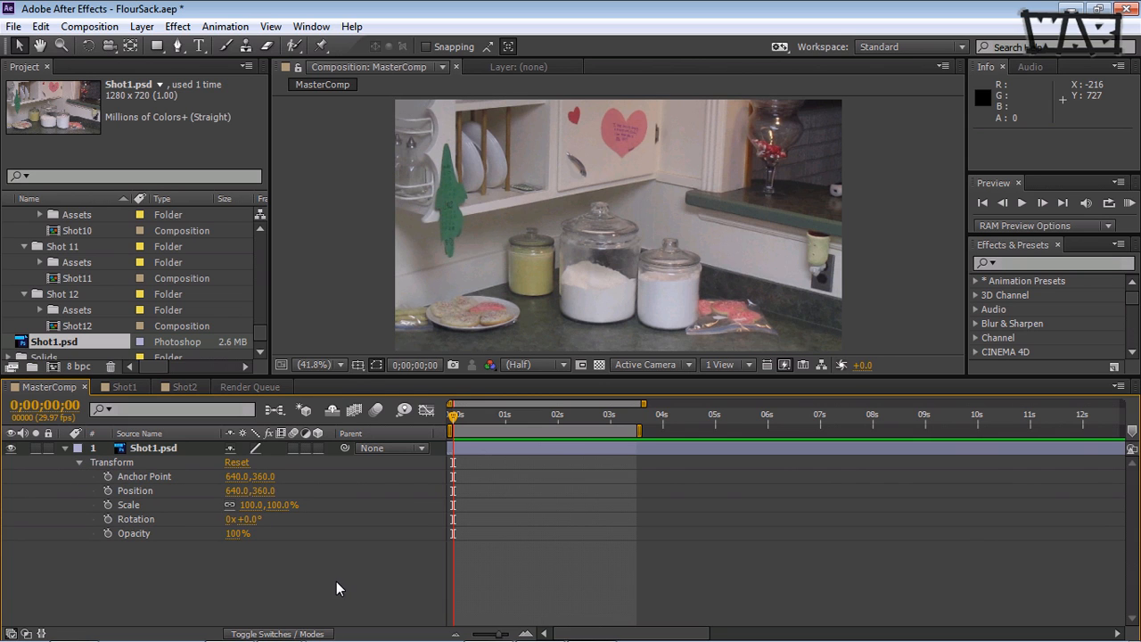
{"action": "left_click", "coordinate": [108, 535]}
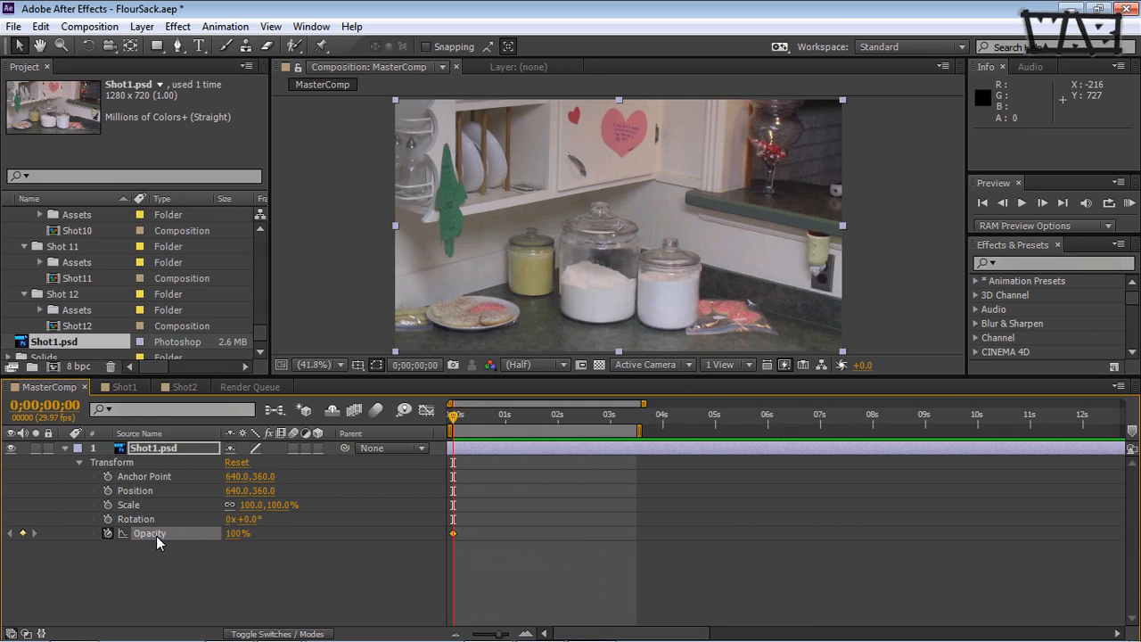
{"action": "left_click_drag", "start_coordinate": [453, 416], "coordinate": [554, 419]}
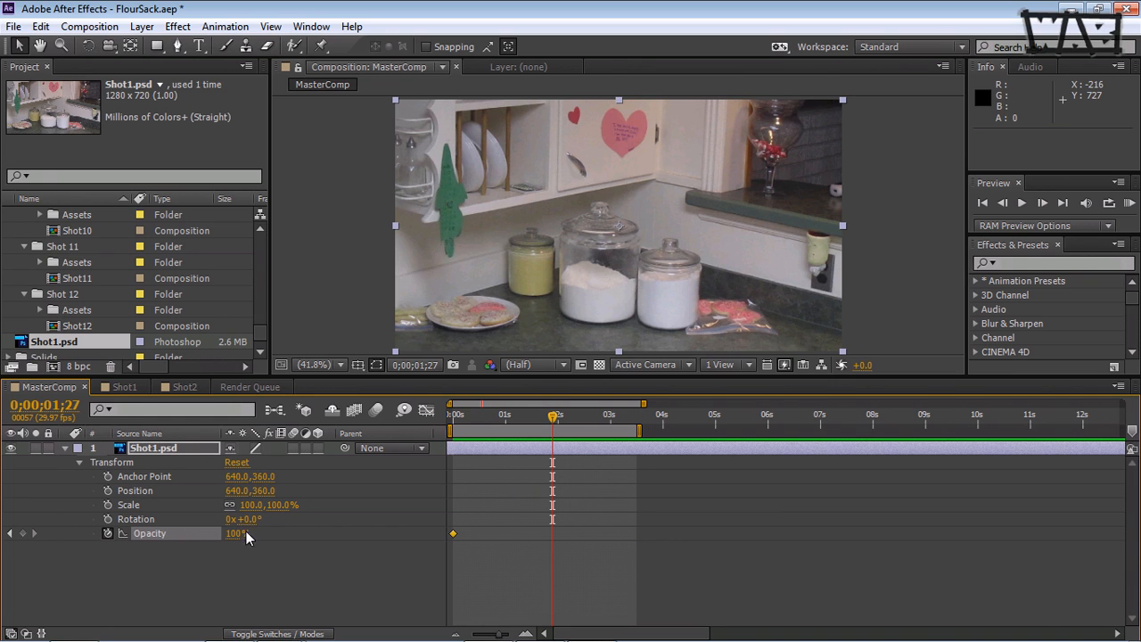
{"action": "left_click", "coordinate": [23, 533]}
Try setting the Opacity keyframe at 0;00;01;27 to 0%, then undo that value change
{"action": "left_click_drag", "start_coordinate": [237, 533], "coordinate": [180, 542]}
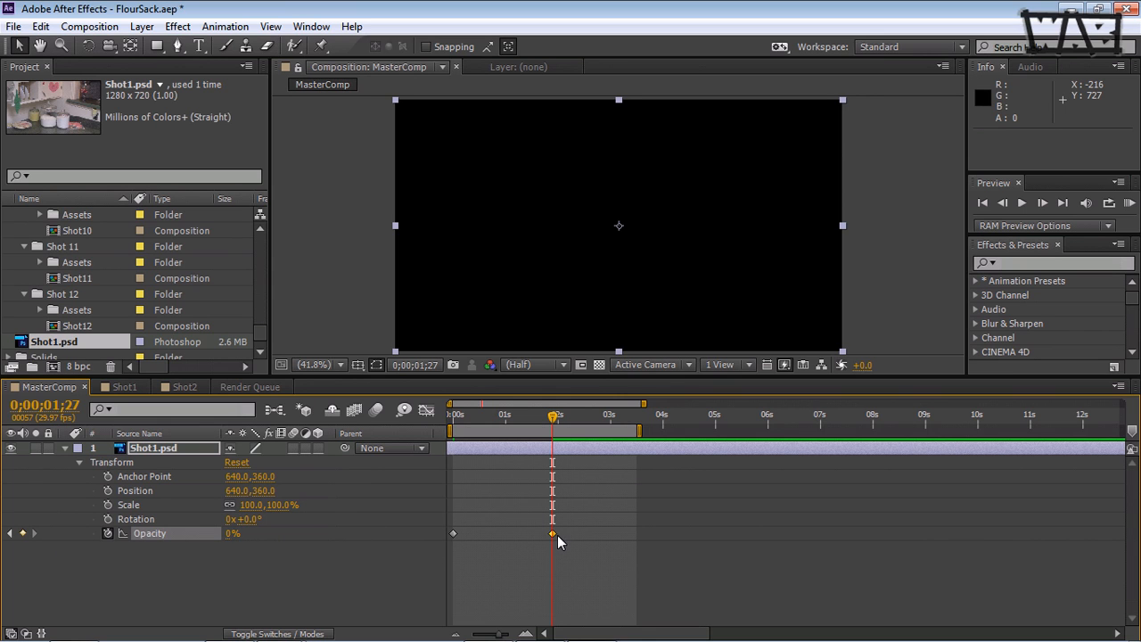
{"action": "mouse_move", "coordinate": [554, 416]}
{"action": "left_mouse_down"}
{"action": "mouse_move", "coordinate": [454, 432]}
{"action": "mouse_move", "coordinate": [606, 432]}
{"action": "mouse_move", "coordinate": [554, 432]}
{"action": "left_mouse_up"}
{"action": "key", "text": "ctrl+z"}
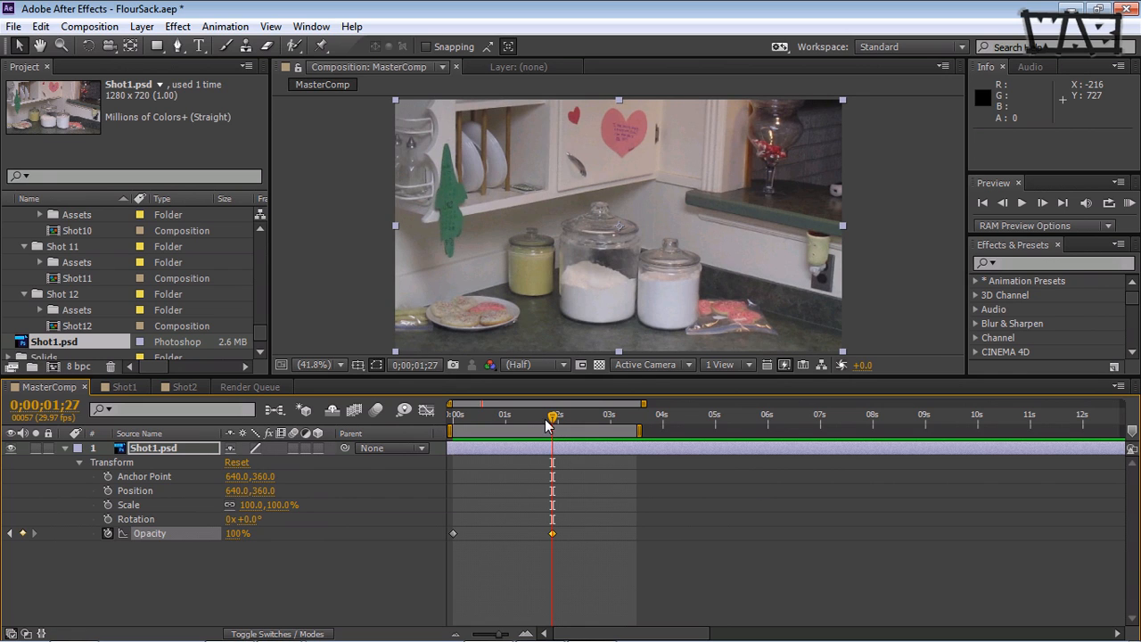
Add a 0% Opacity keyframe to the Shot1.psd layer at 0;00;01;28, one frame after the second keyframe
{"action": "left_click_drag", "start_coordinate": [553, 422], "coordinate": [555, 422]}
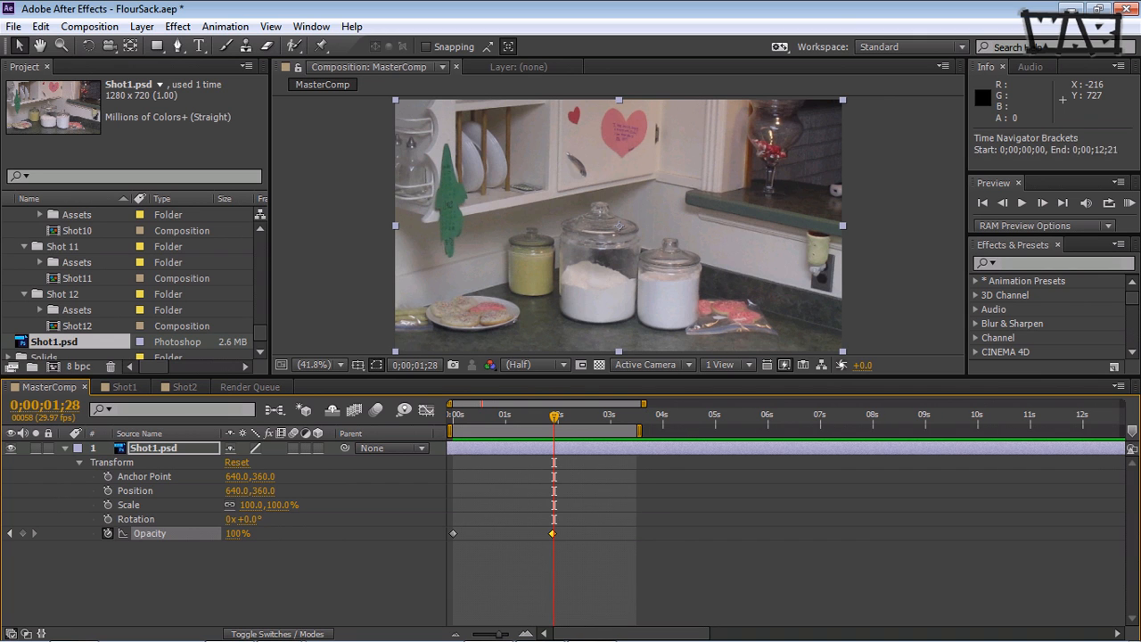
{"action": "left_click_drag", "start_coordinate": [644, 404], "coordinate": [490, 404]}
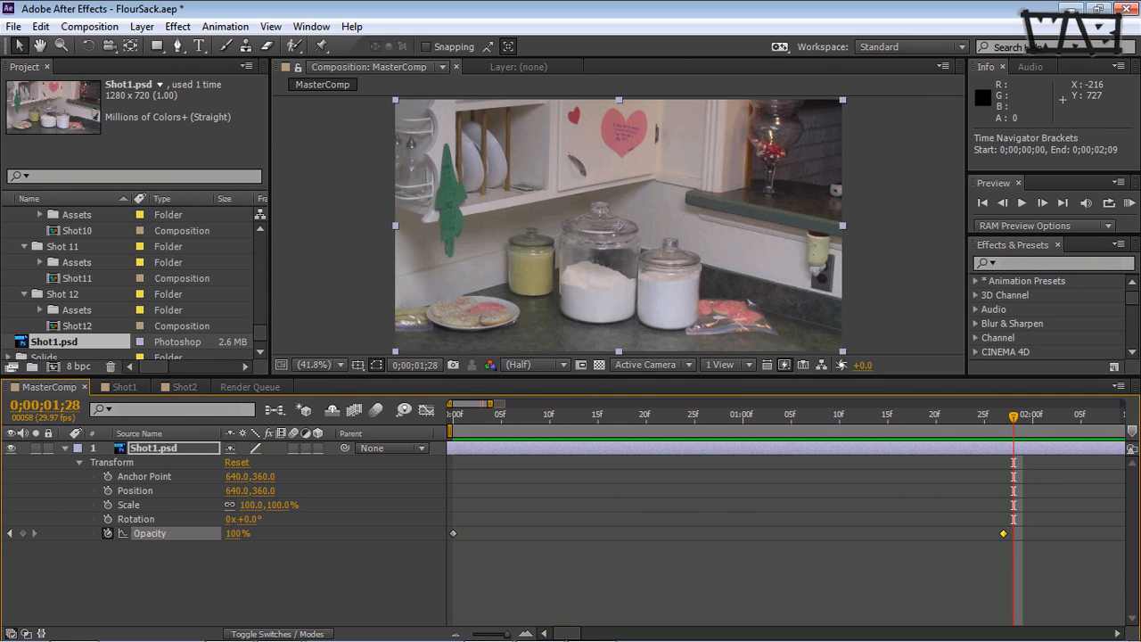
{"action": "left_click_drag", "start_coordinate": [234, 533], "coordinate": [48, 559]}
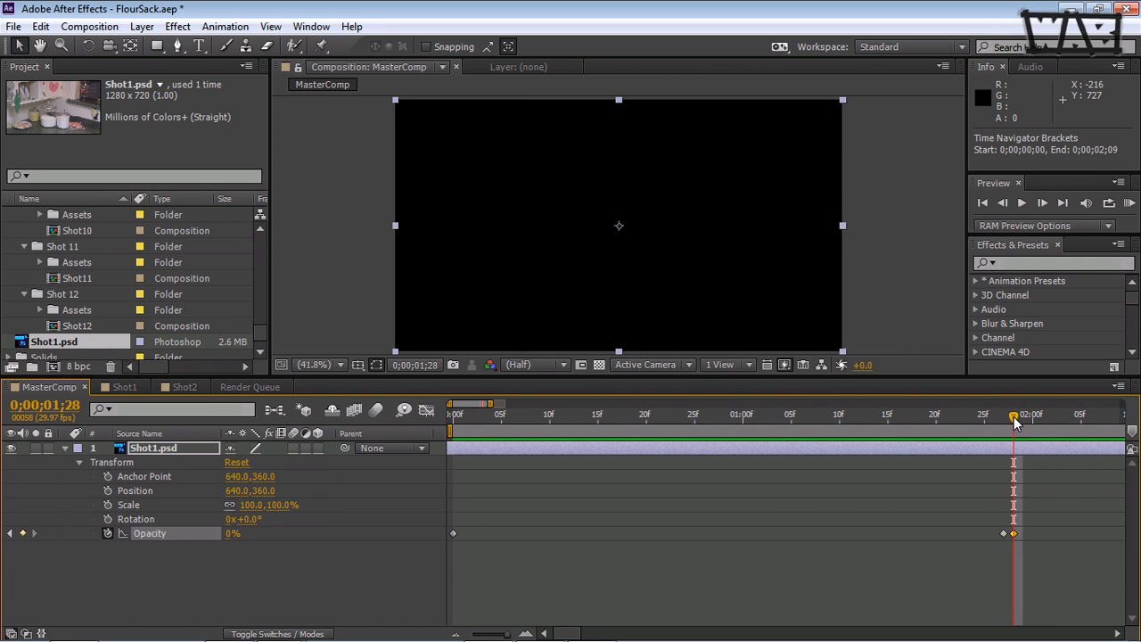
Add a 65% Opacity keyframe to the Shot1.psd layer at 0;00;00;12
{"action": "left_click_drag", "start_coordinate": [1013, 418], "coordinate": [460, 532]}
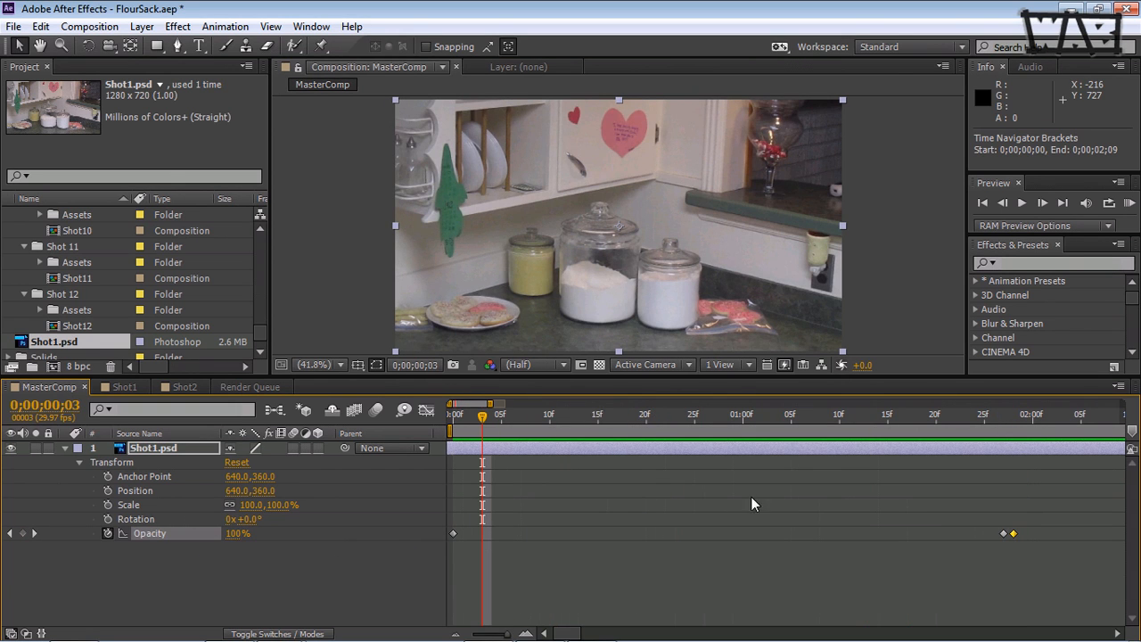
{"action": "left_click_drag", "start_coordinate": [478, 421], "coordinate": [569, 419]}
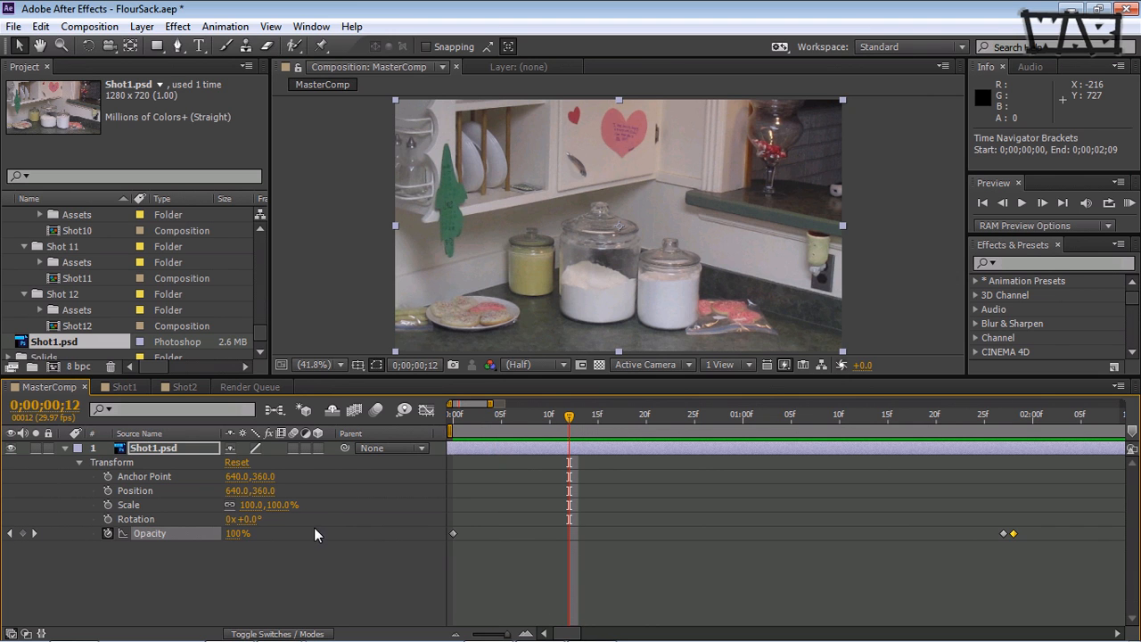
{"action": "left_click_drag", "start_coordinate": [237, 533], "coordinate": [209, 545]}
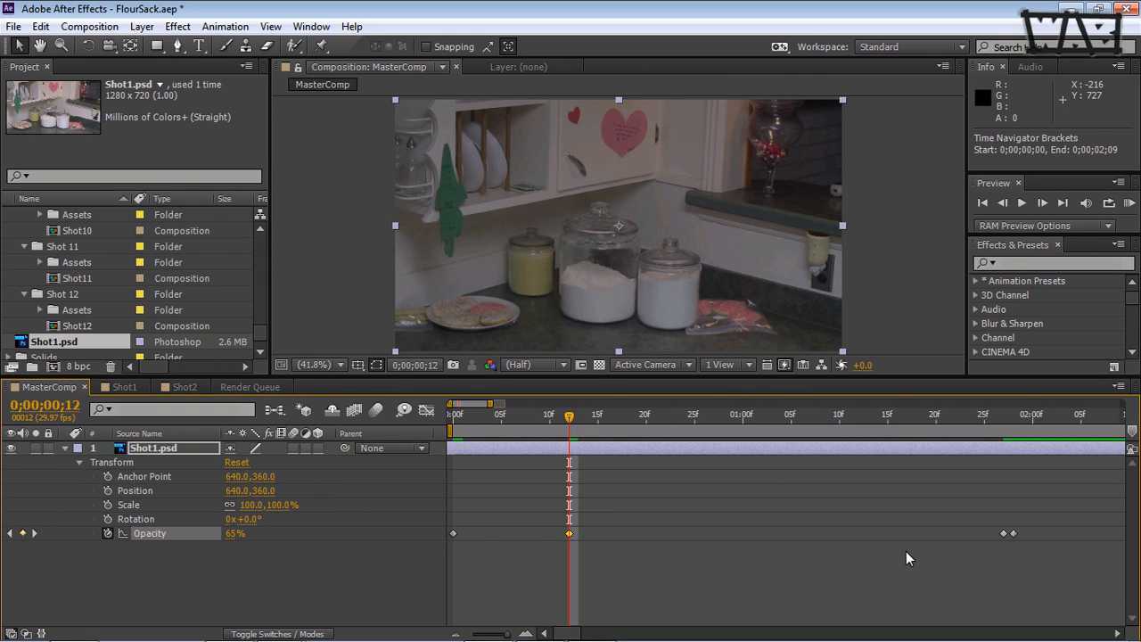
Copy all four Opacity keyframes and try pasting them at 0;00;00;00 onto Anchor Point, Position, Scale and Rotation
{"action": "left_click_drag", "start_coordinate": [1040, 584], "coordinate": [455, 502]}
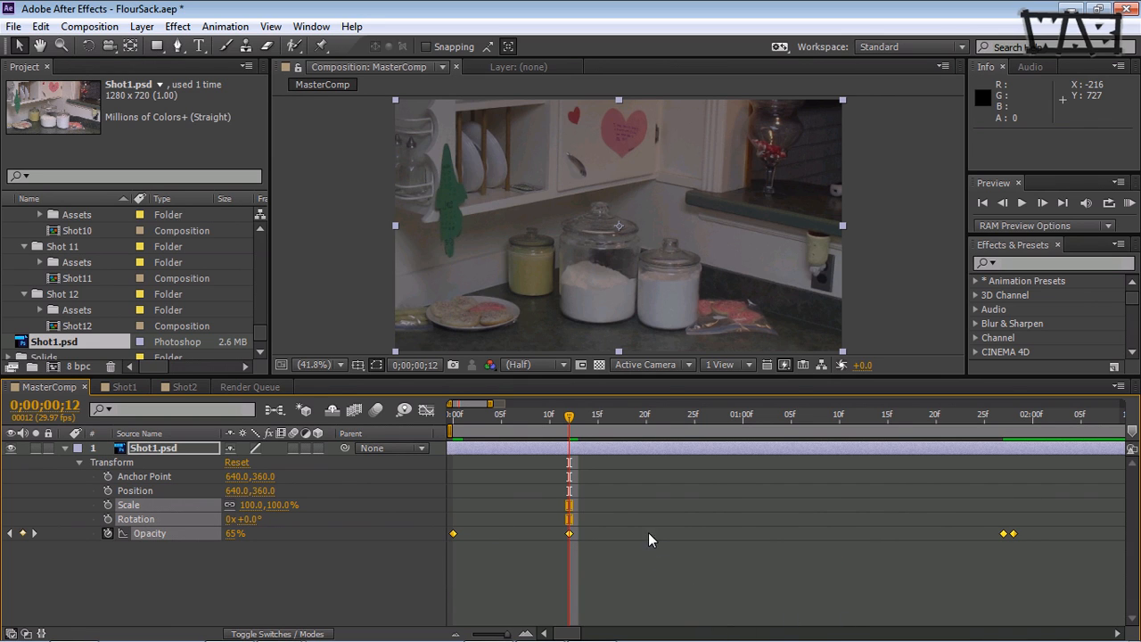
{"action": "left_click_drag", "start_coordinate": [1050, 533], "coordinate": [510, 567]}
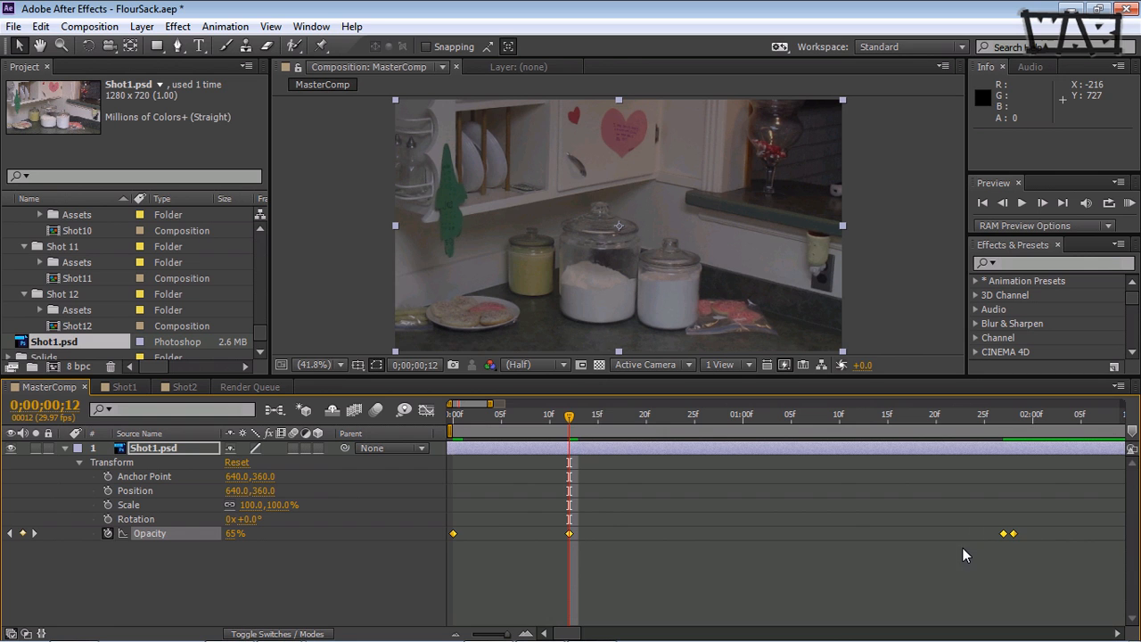
{"action": "key", "text": "ctrl+c"}
{"action": "left_click_drag", "start_coordinate": [570, 416], "coordinate": [456, 435]}
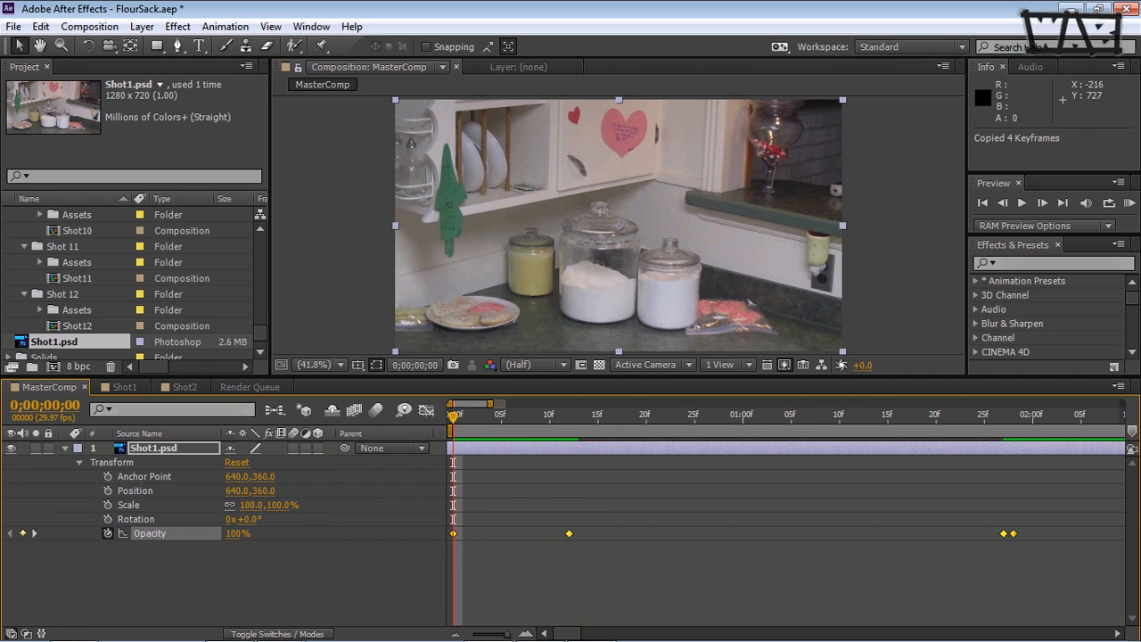
{"action": "left_click", "coordinate": [495, 497]}
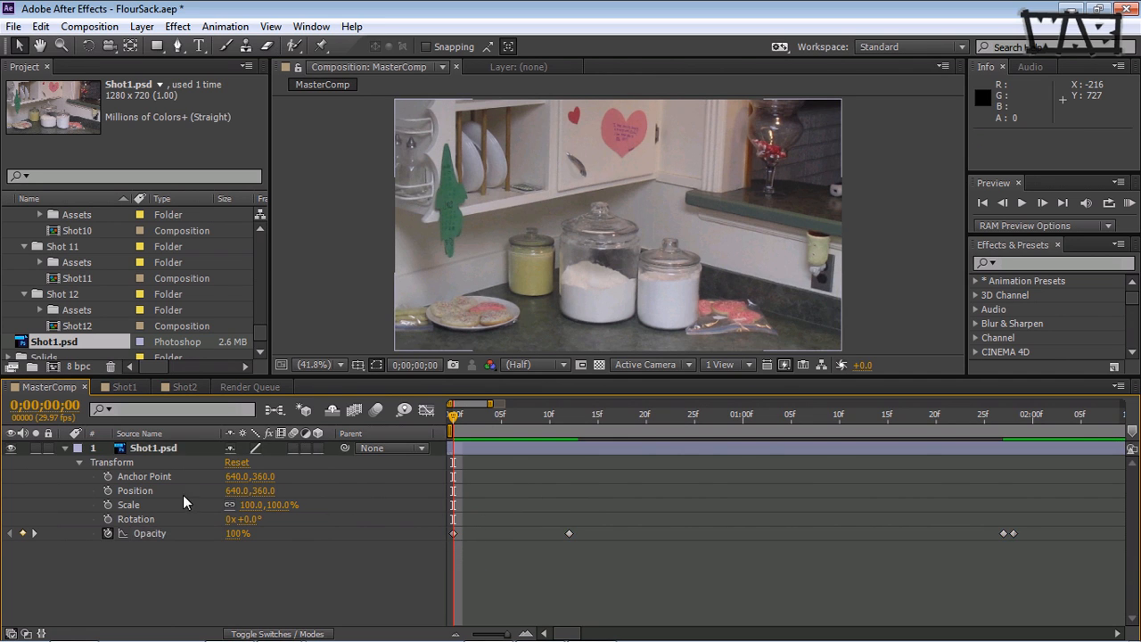
{"action": "left_click", "coordinate": [142, 493]}
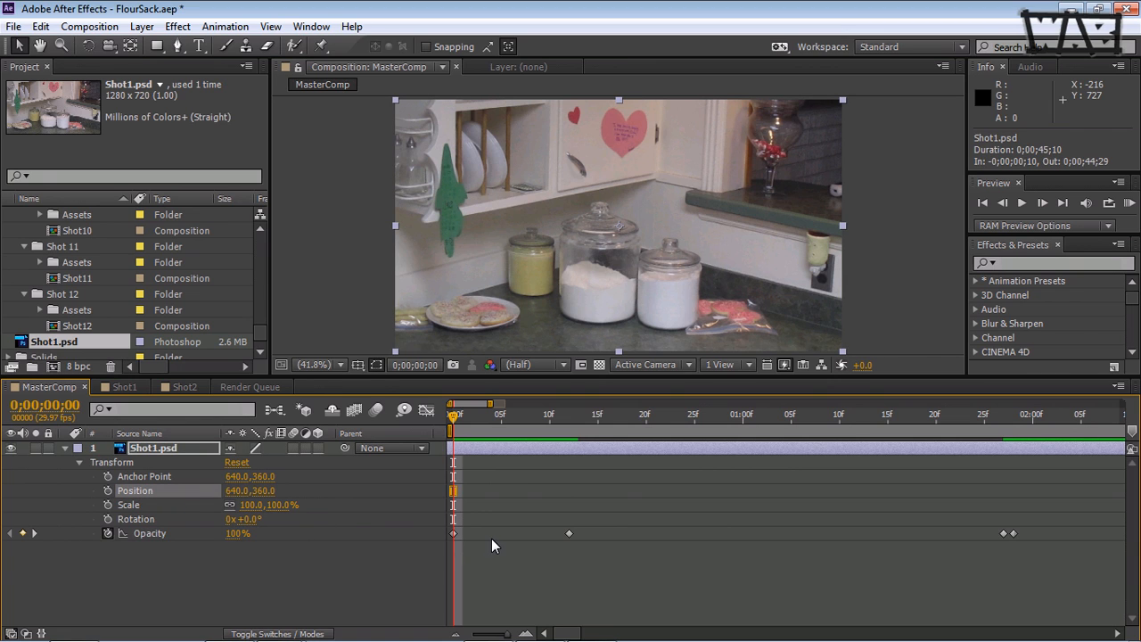
{"action": "left_click", "coordinate": [155, 477]}
{"action": "left_click", "coordinate": [130, 516], "text": "shift"}
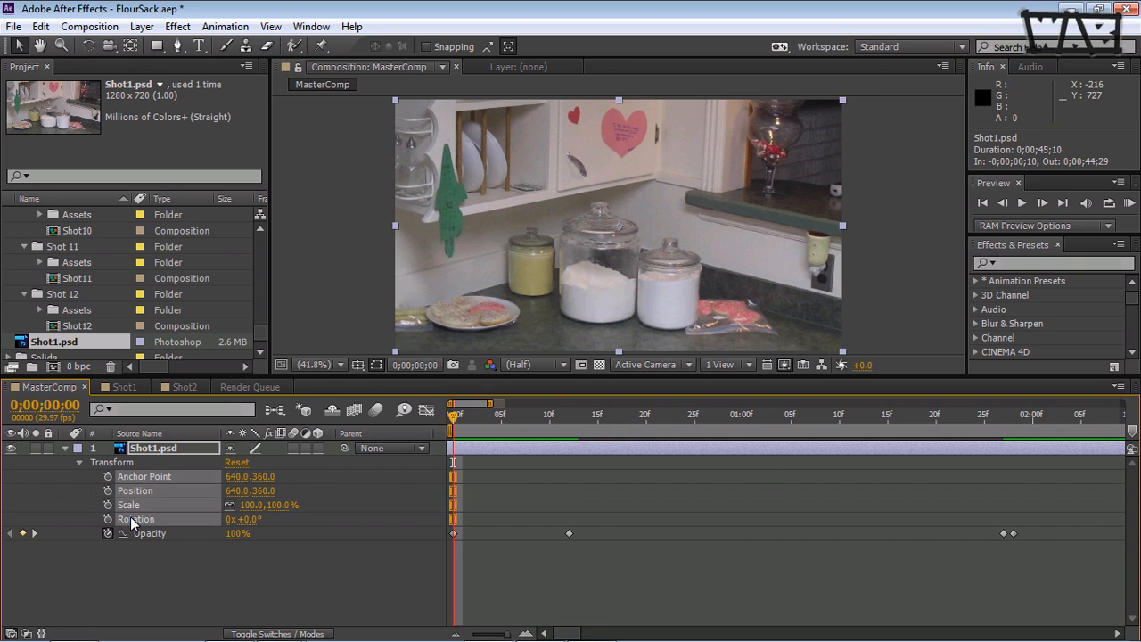
{"action": "key", "text": "ctrl+v"}
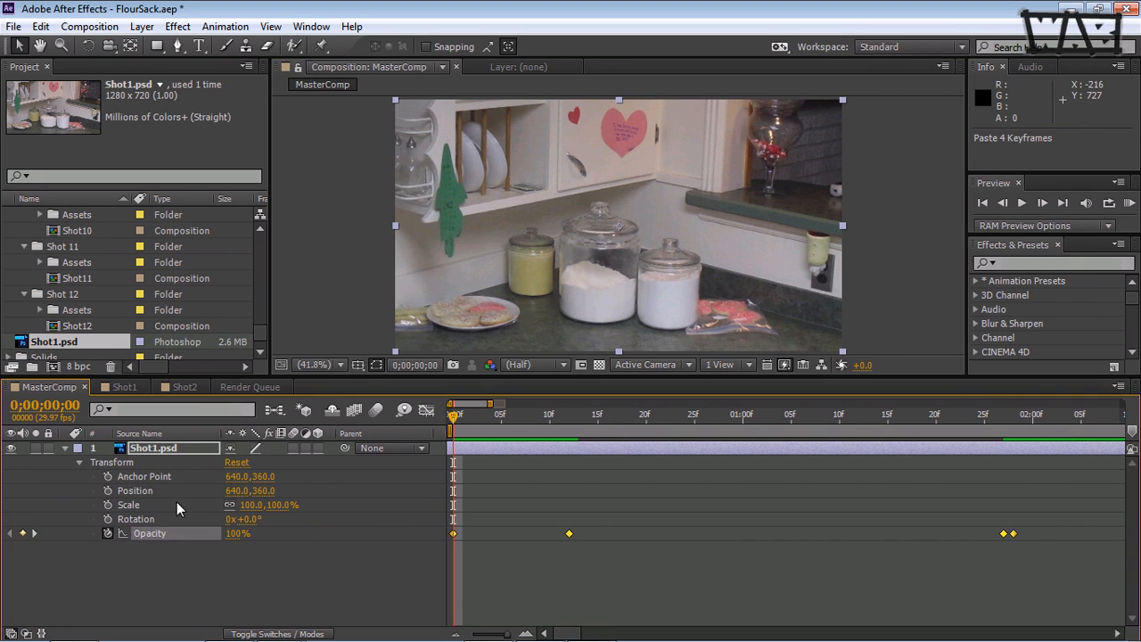
Enable keyframing for Anchor Point, Position, Scale and Rotation on the Shot1.psd layer at 0;00;00;00
{"action": "left_click", "coordinate": [132, 478]}
{"action": "left_click", "coordinate": [107, 476]}
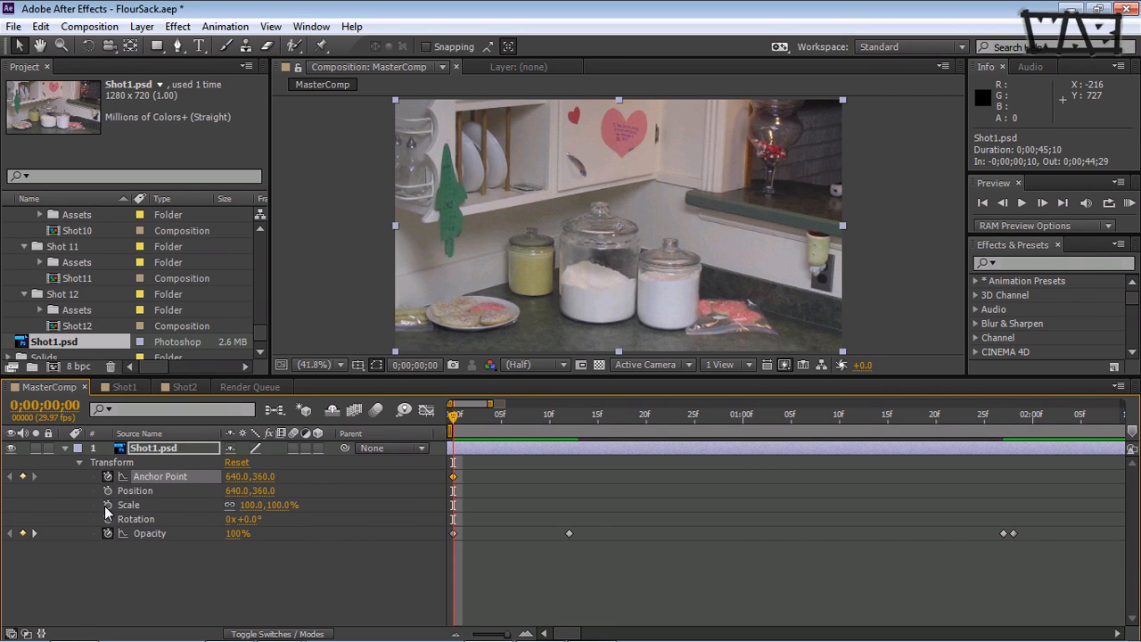
{"action": "left_click", "coordinate": [107, 490]}
{"action": "left_click", "coordinate": [107, 505]}
{"action": "left_click", "coordinate": [107, 519]}
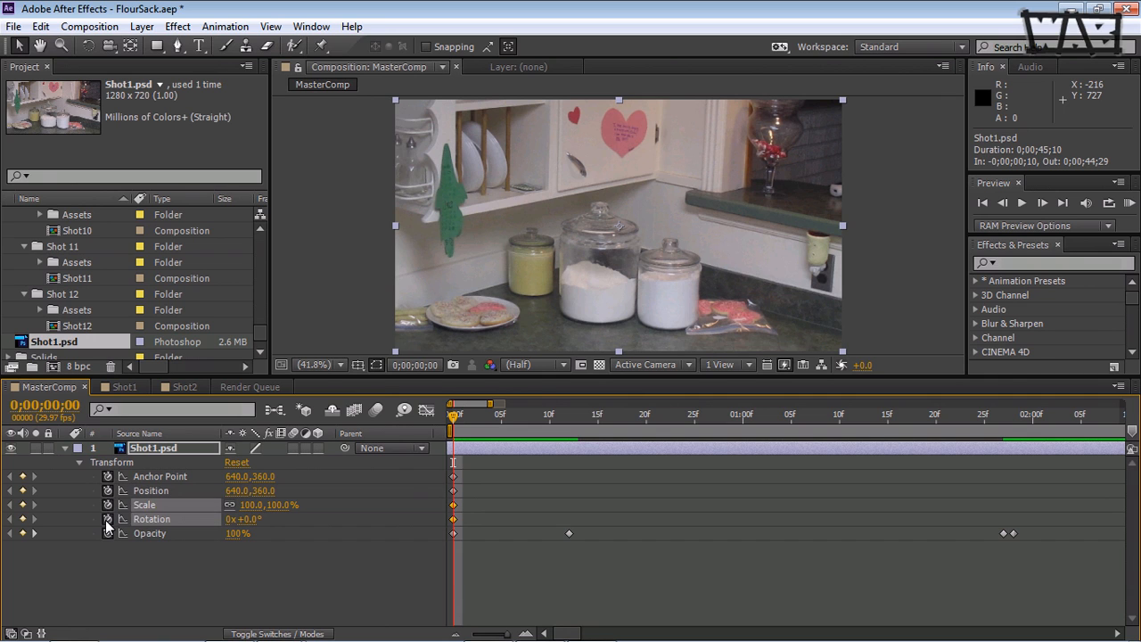
Try pasting the copied Opacity keyframes onto the newly keyframed Anchor Point, Position, Scale and Rotation properties
{"action": "left_click", "coordinate": [143, 476], "text": "shift"}
{"action": "key", "text": "ctrl+v"}
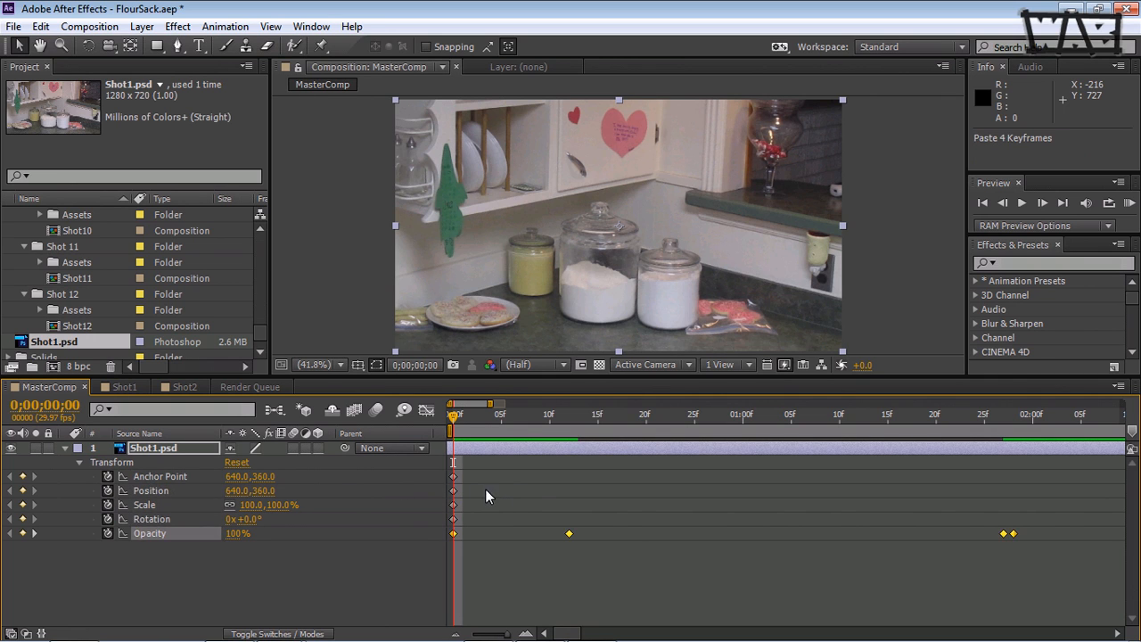
{"action": "left_click", "coordinate": [491, 473]}
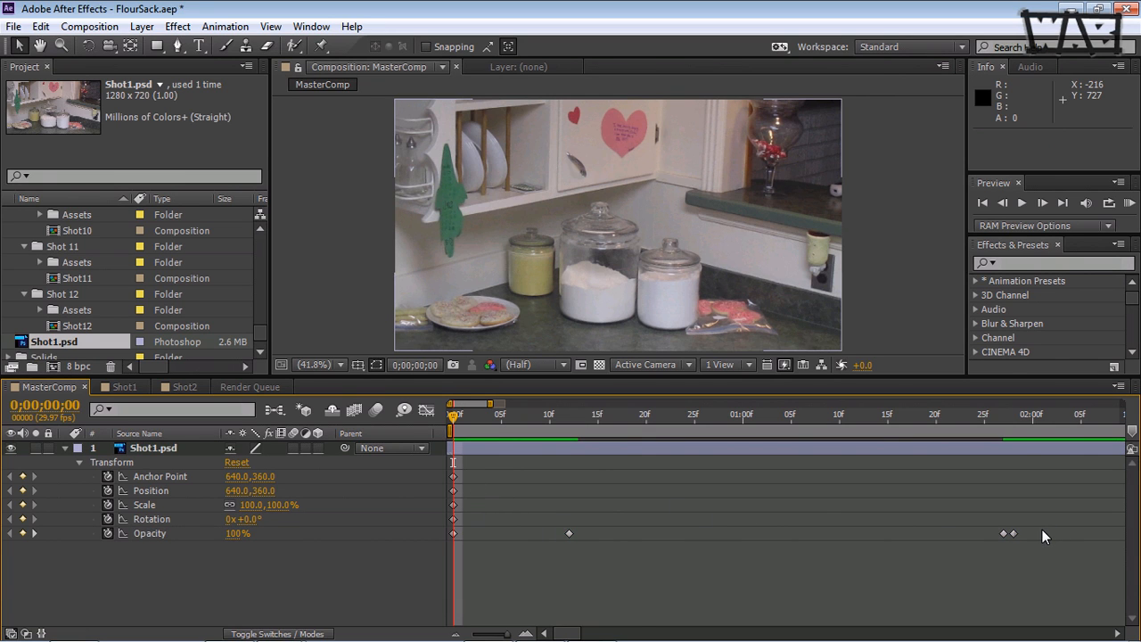
{"action": "left_click_drag", "start_coordinate": [1042, 529], "coordinate": [453, 540]}
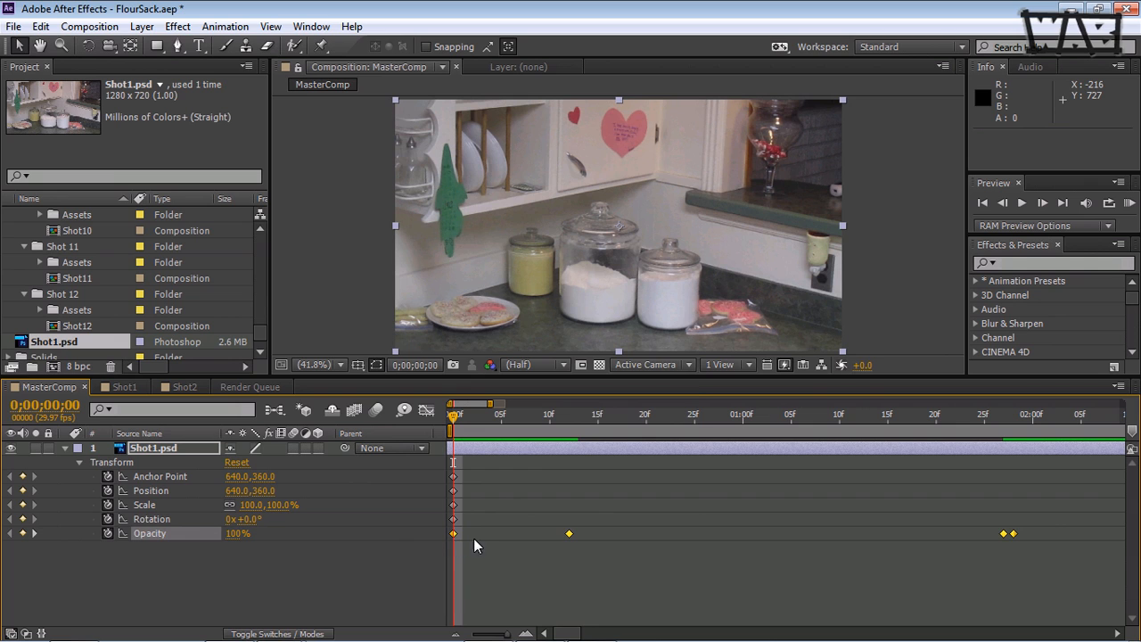
{"action": "right_click", "coordinate": [480, 532]}
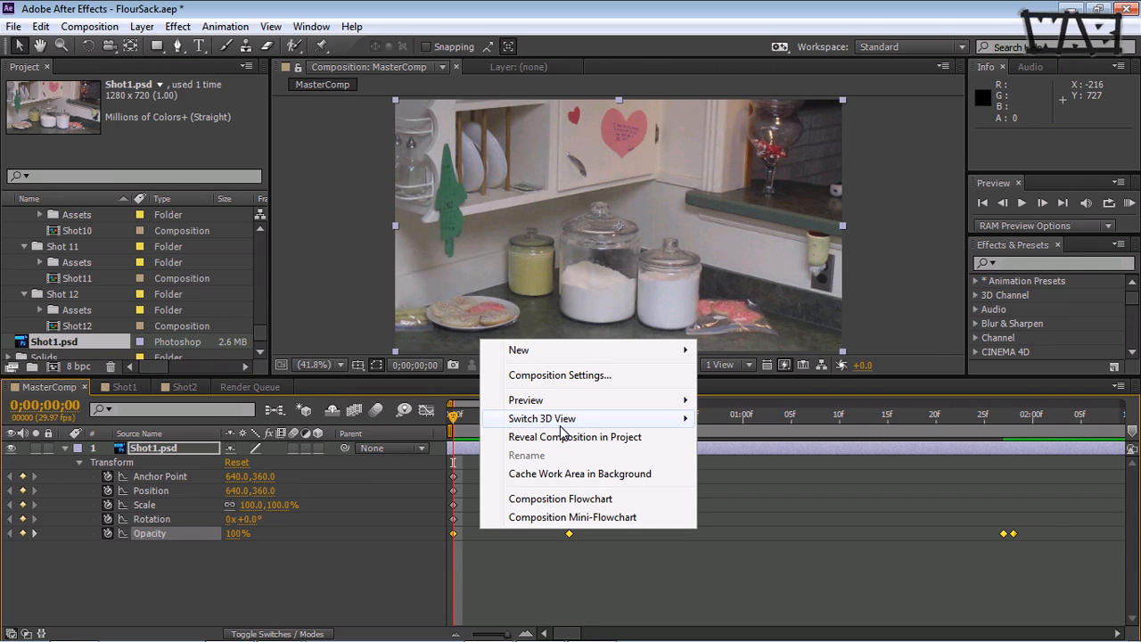
{"action": "right_click", "coordinate": [465, 532]}
{"action": "right_click", "coordinate": [458, 532]}
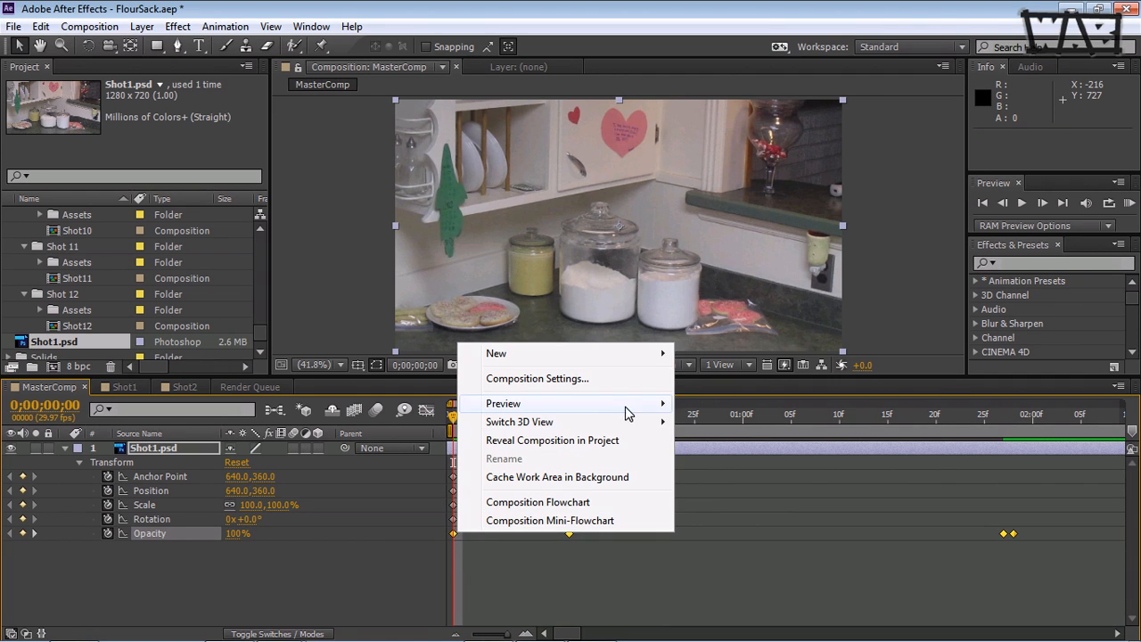
{"action": "mouse_move", "coordinate": [636, 407]}
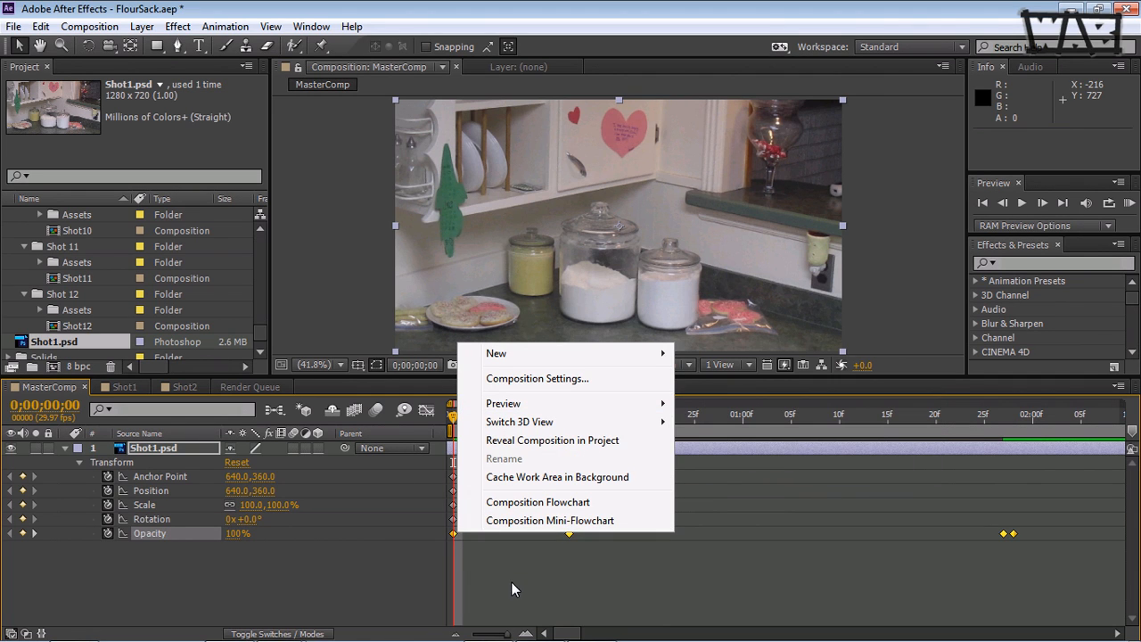
{"action": "left_click", "coordinate": [1114, 385]}
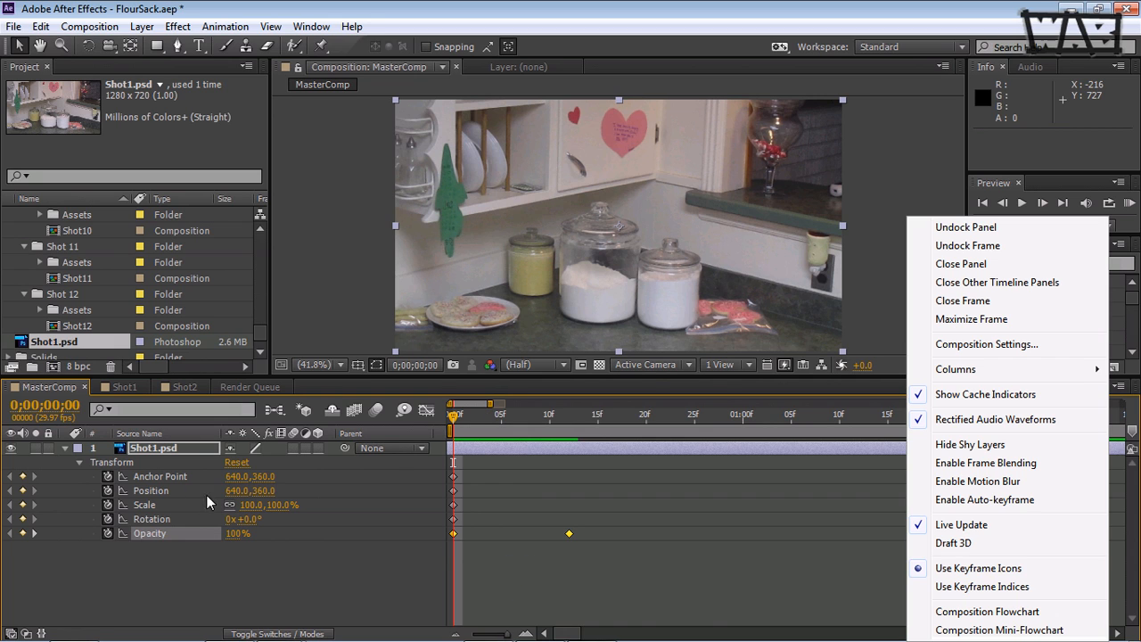
{"action": "left_click", "coordinate": [636, 544]}
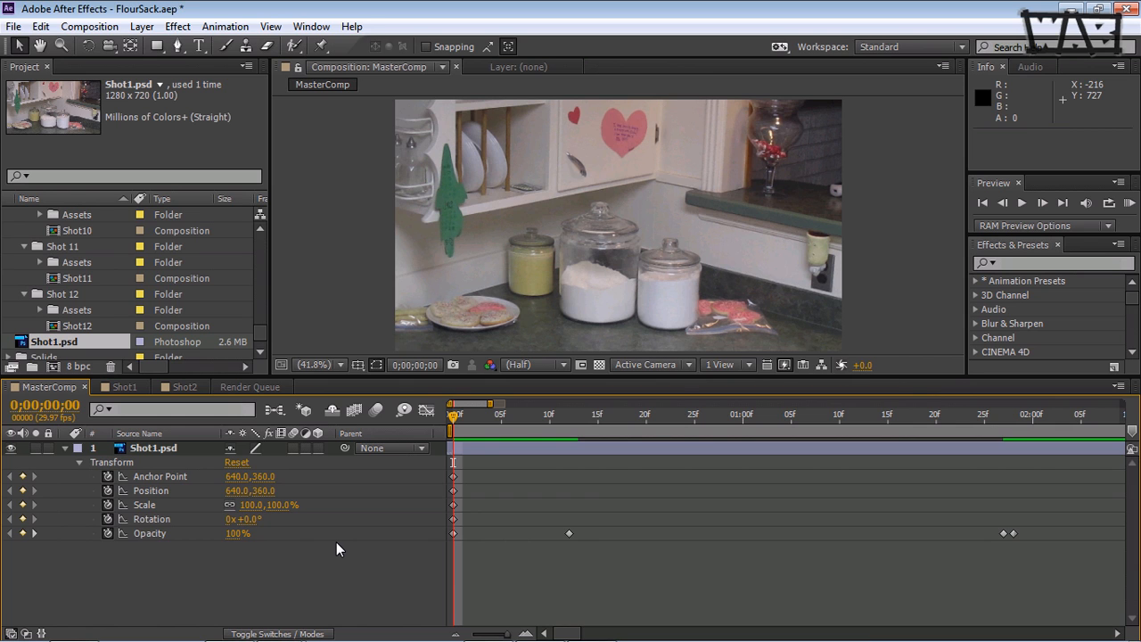
{"action": "key", "text": "alt+Tab"}
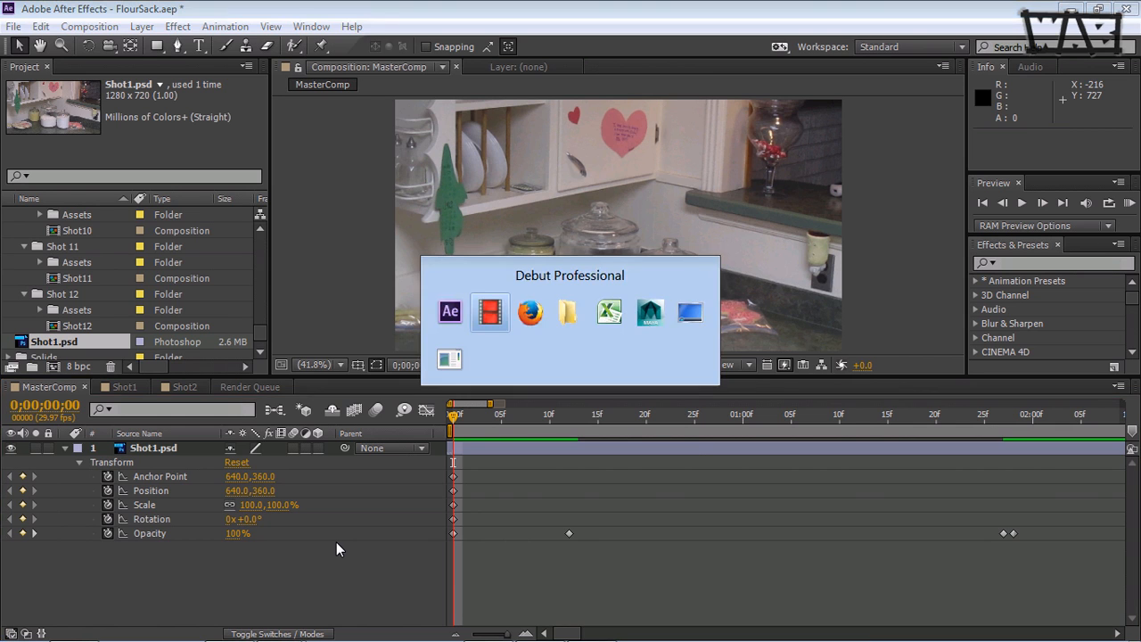